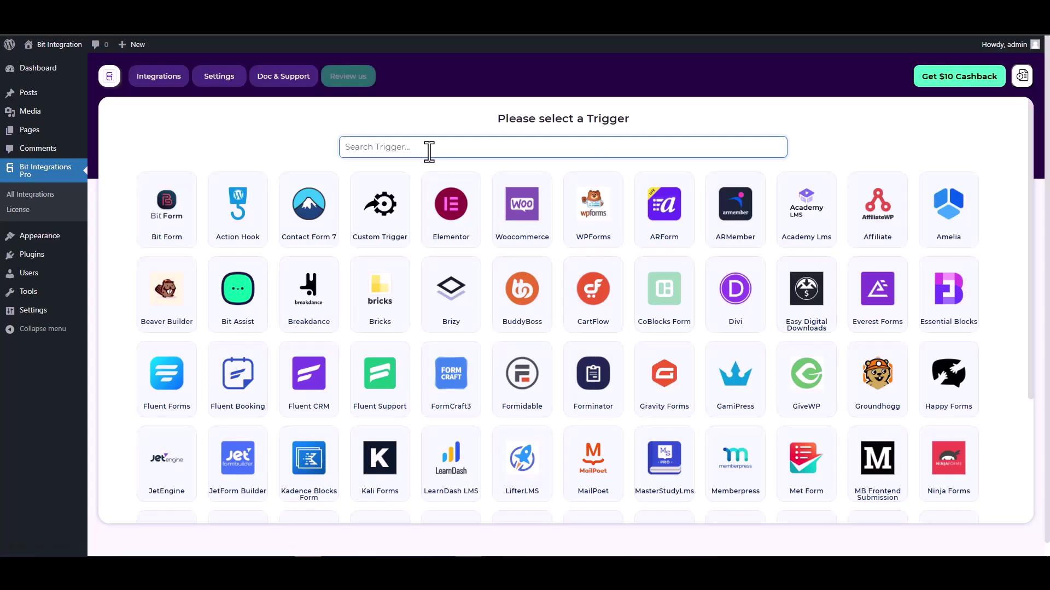
Step: Search 'co', choose CoBlocks Form as the trigger and start fetching its submission data
{"action": "type", "text": "co"}
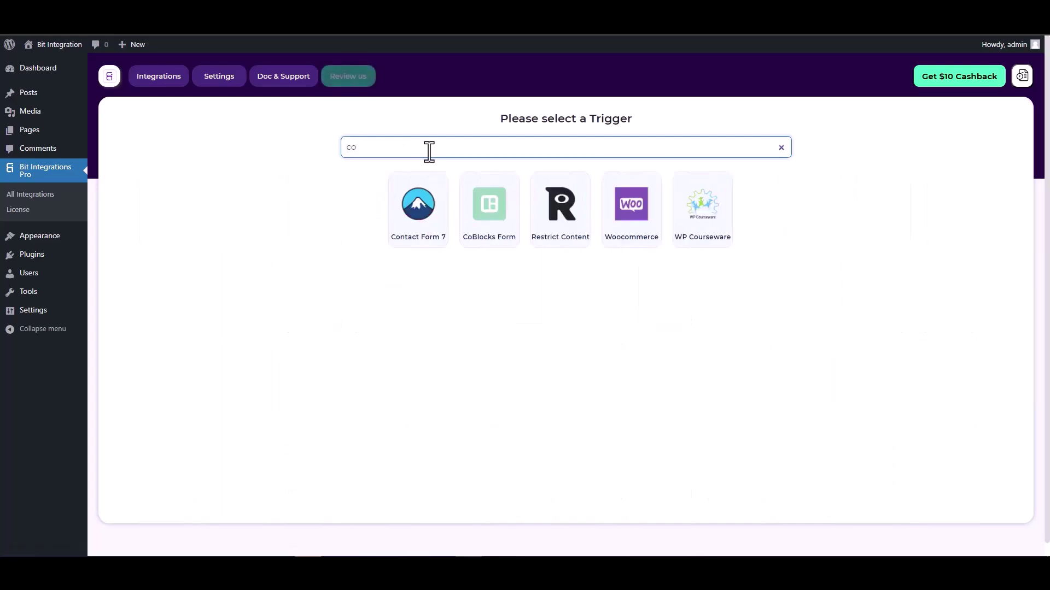
{"action": "left_click", "coordinate": [488, 205]}
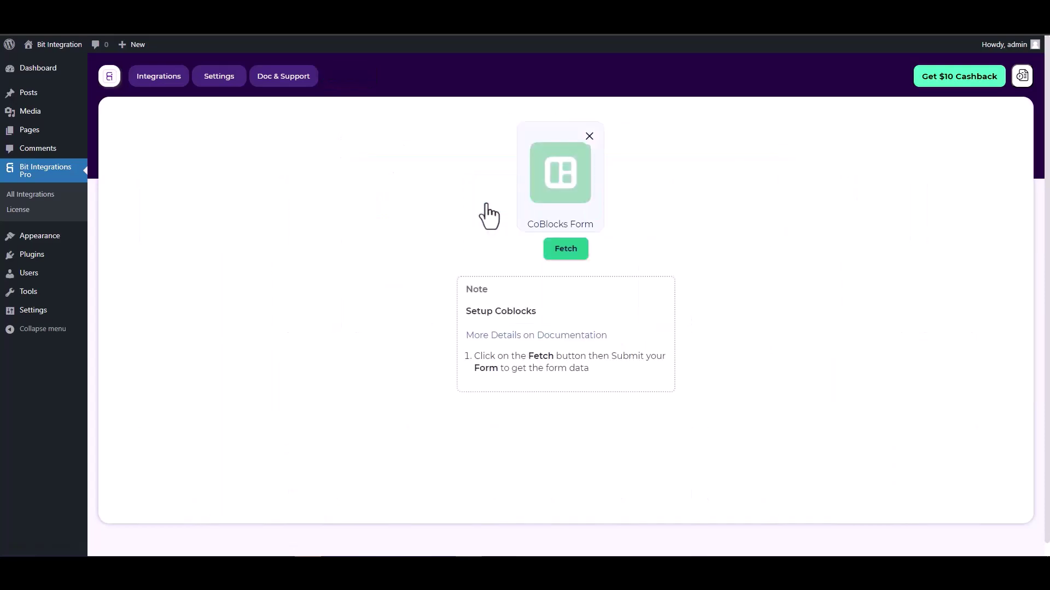
{"action": "left_click", "coordinate": [556, 250]}
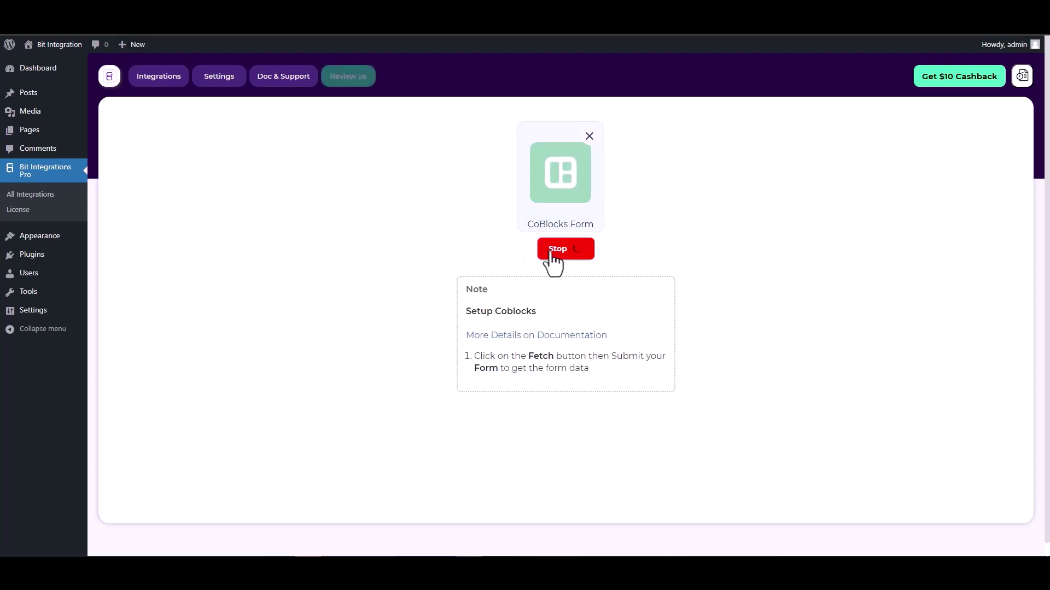
Step: In the Coblock page editor, check the Hidden field's value of 125, then view the published page
{"action": "left_click", "coordinate": [328, 10]}
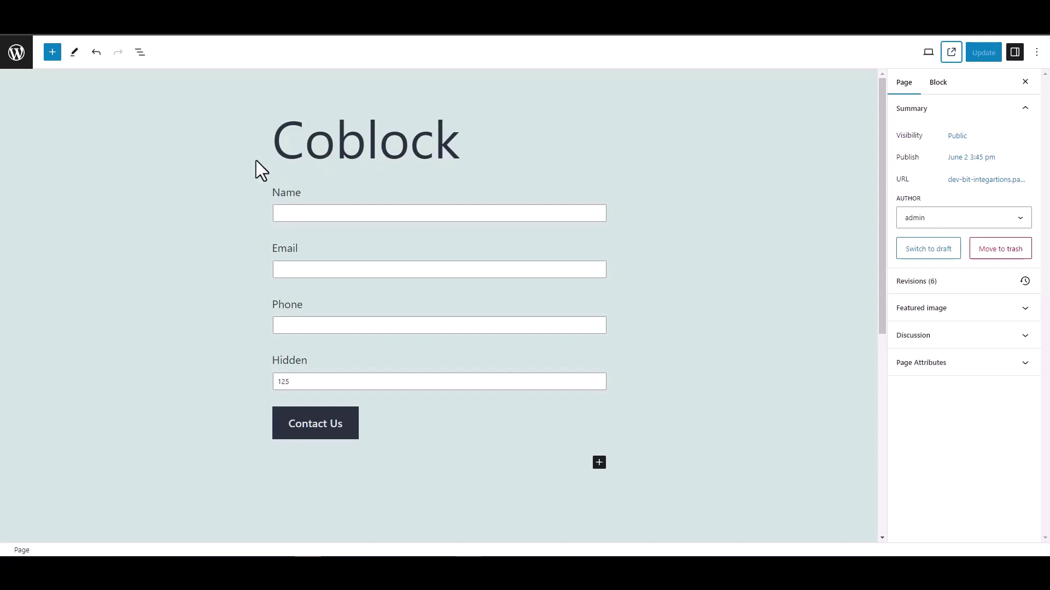
{"action": "double_click", "coordinate": [273, 362]}
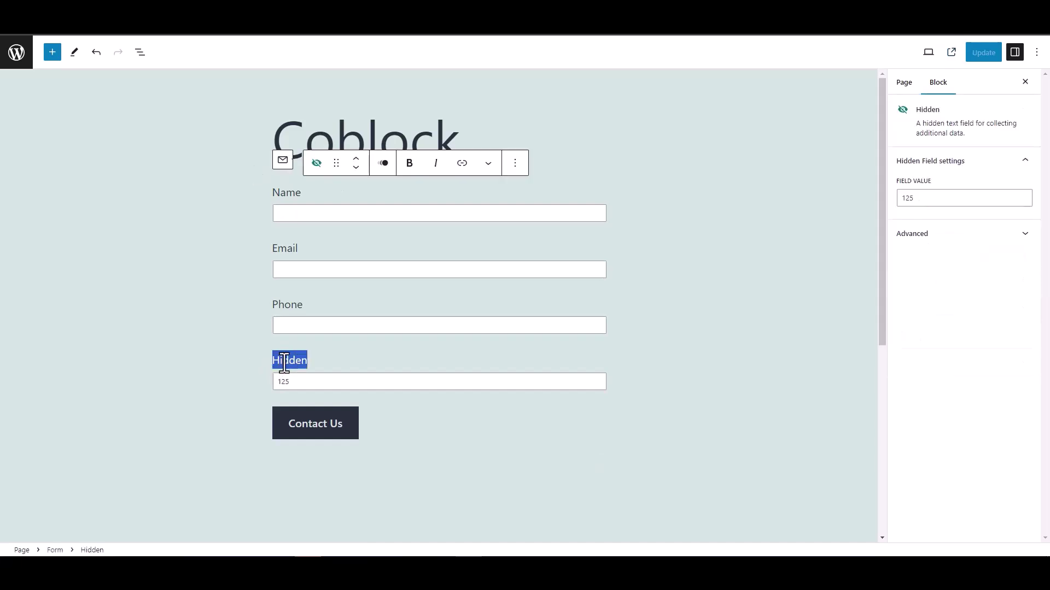
{"action": "left_click", "coordinate": [226, 336]}
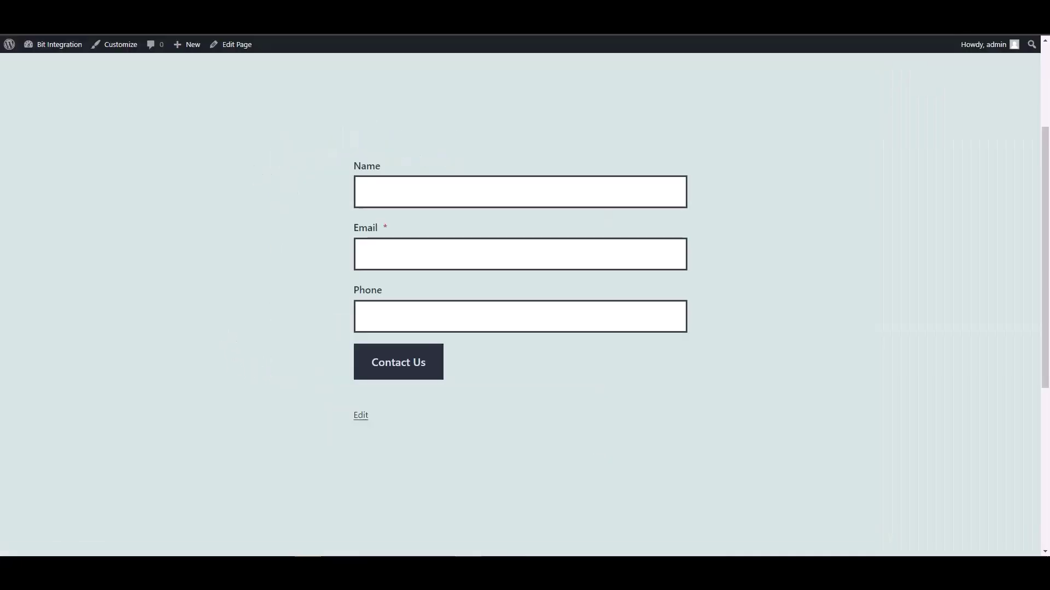
Step: Submit the Coblock form with name 'test' and a test e-mail address
{"action": "left_click", "coordinate": [399, 195]}
{"action": "type", "text": "test"}
{"action": "key", "text": "Tab"}
{"action": "type", "text": "test@"}
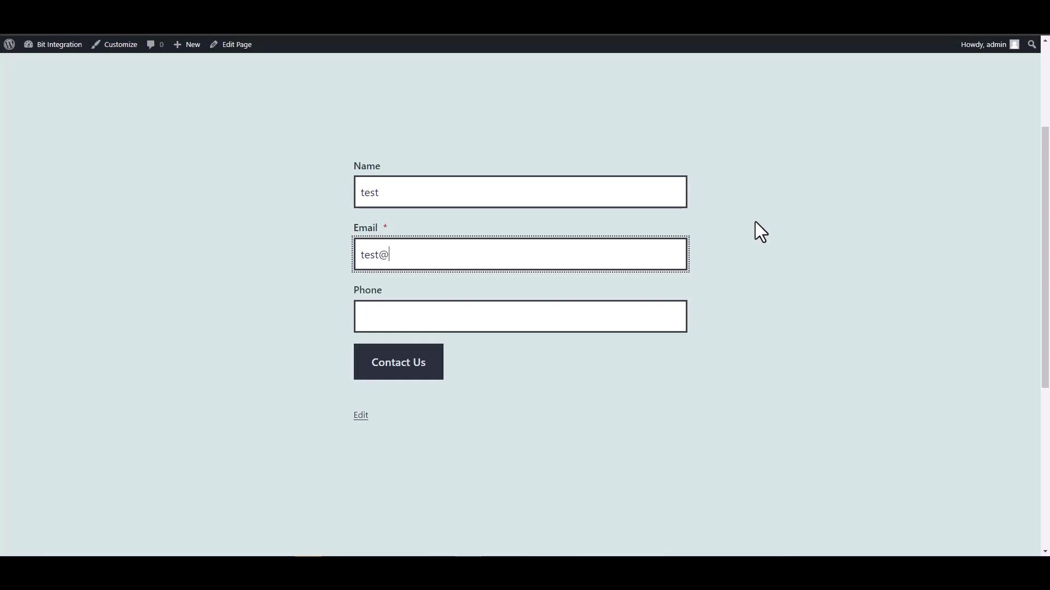
{"action": "type", "text": "test.com"}
{"action": "left_click", "coordinate": [629, 320]}
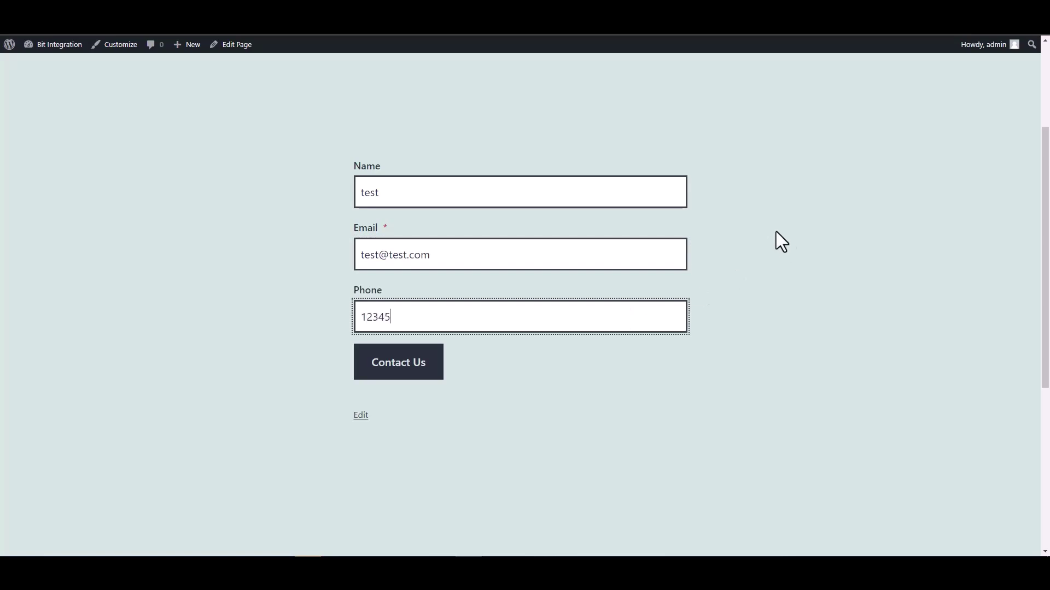
{"action": "left_click", "coordinate": [433, 370]}
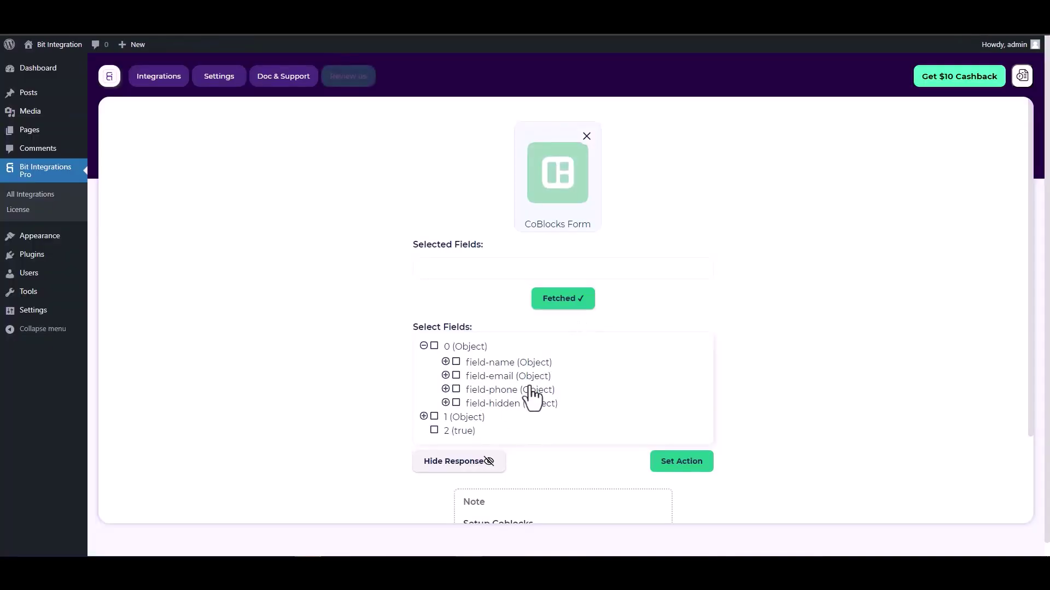
Step: Select the field-name, field-email, field-phone and field-hidden CoBlocks fields
{"action": "left_click", "coordinate": [456, 363]}
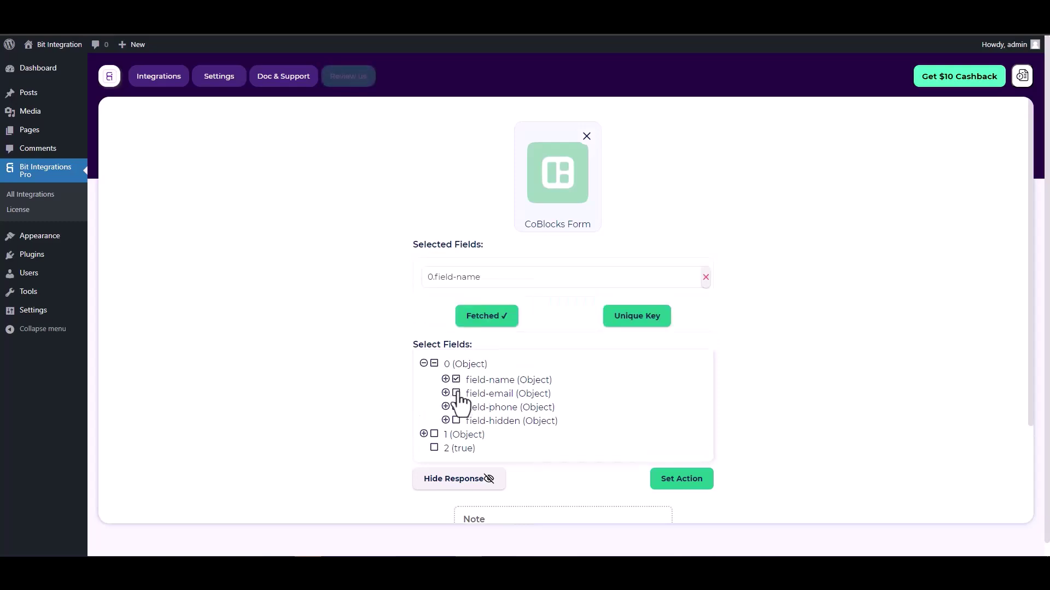
{"action": "left_click", "coordinate": [457, 419]}
{"action": "left_click", "coordinate": [457, 436]}
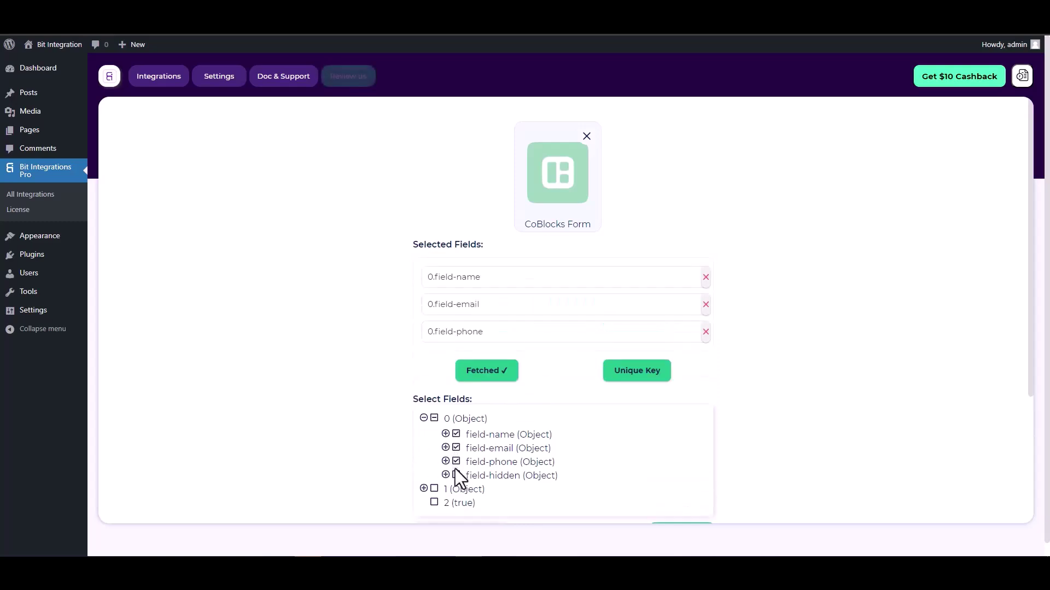
{"action": "left_click", "coordinate": [457, 476]}
Step: Set 0.field-hidden as the unique primary key and confirm it
{"action": "scroll", "coordinate": [559, 337], "scroll_direction": "down", "scroll_amount": 1}
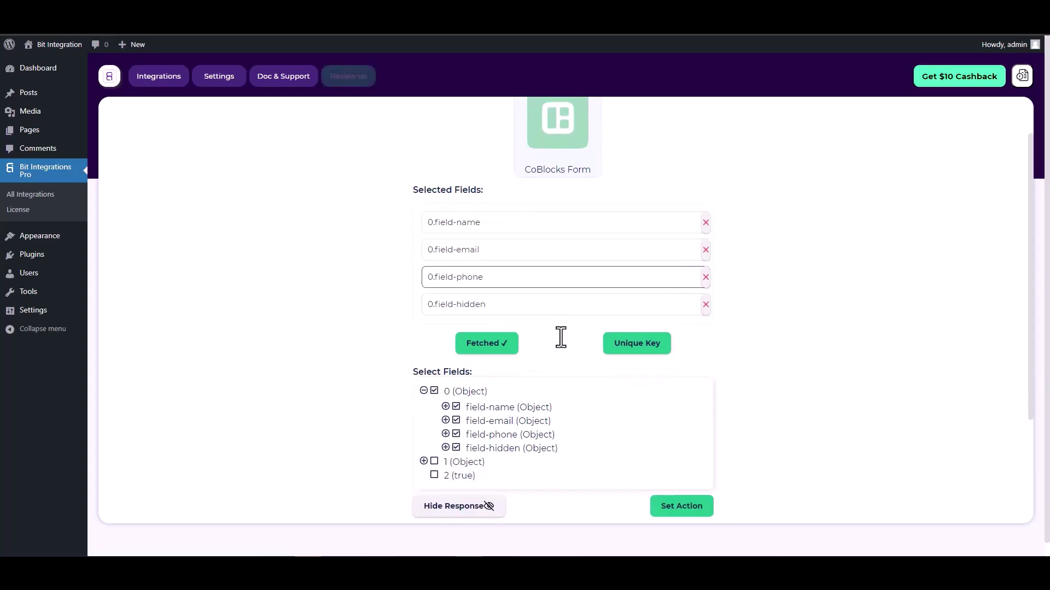
{"action": "left_click", "coordinate": [635, 356]}
{"action": "left_click", "coordinate": [572, 304]}
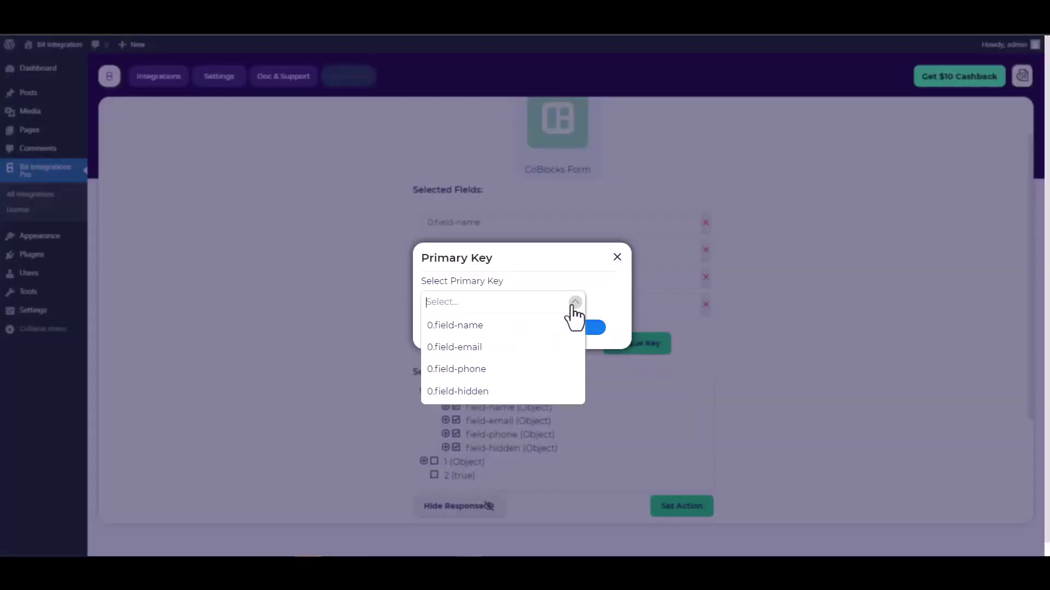
{"action": "left_click", "coordinate": [466, 392]}
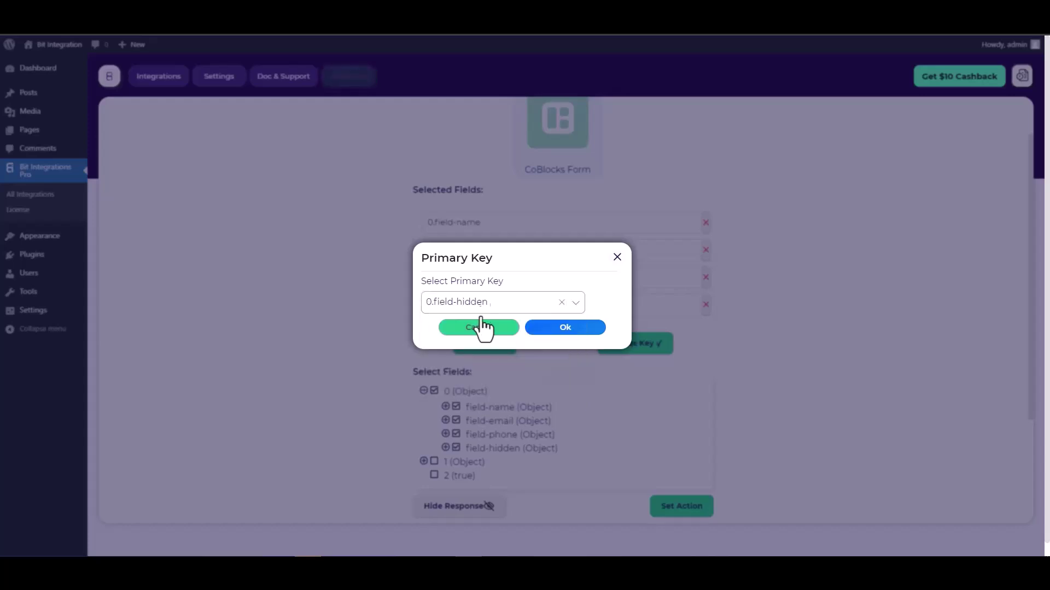
{"action": "left_click", "coordinate": [567, 328]}
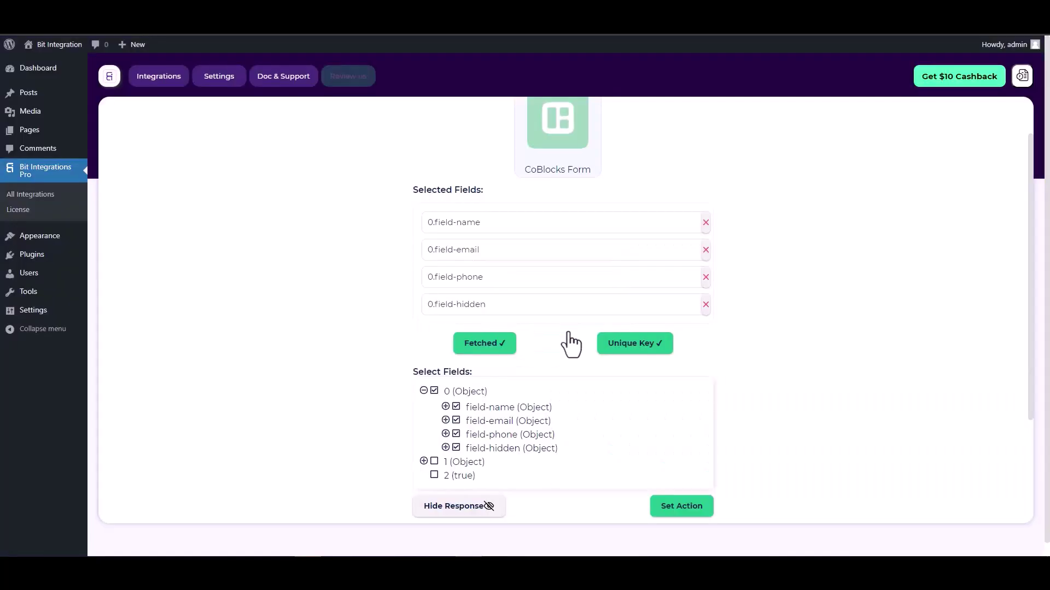
{"action": "scroll", "coordinate": [563, 335], "scroll_direction": "down", "scroll_amount": 2}
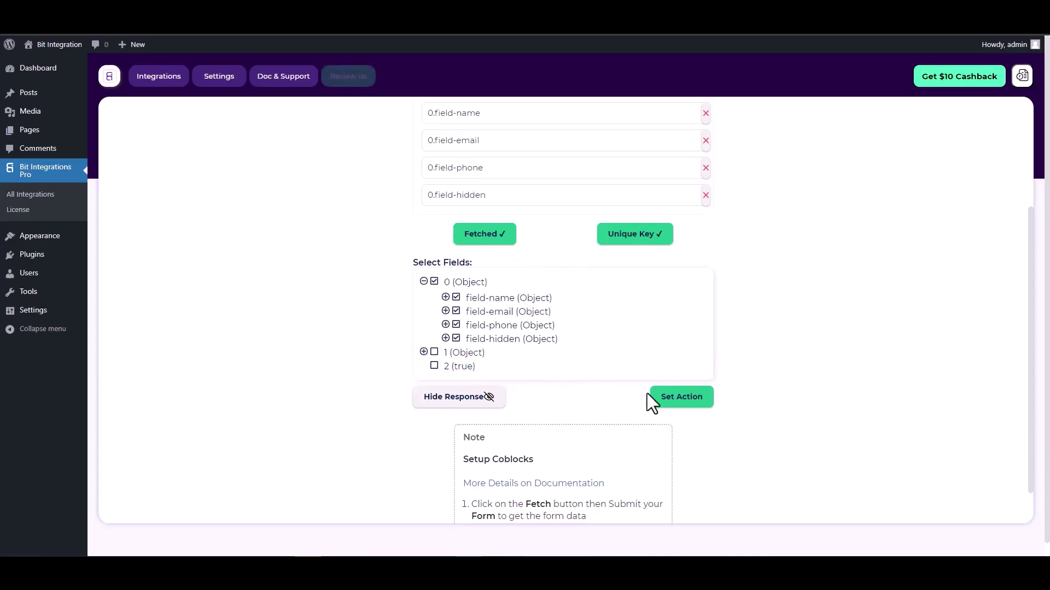
Step: Search 'elas', pick ElasticEmail as the action and select its Integration Name text
{"action": "left_click", "coordinate": [683, 398]}
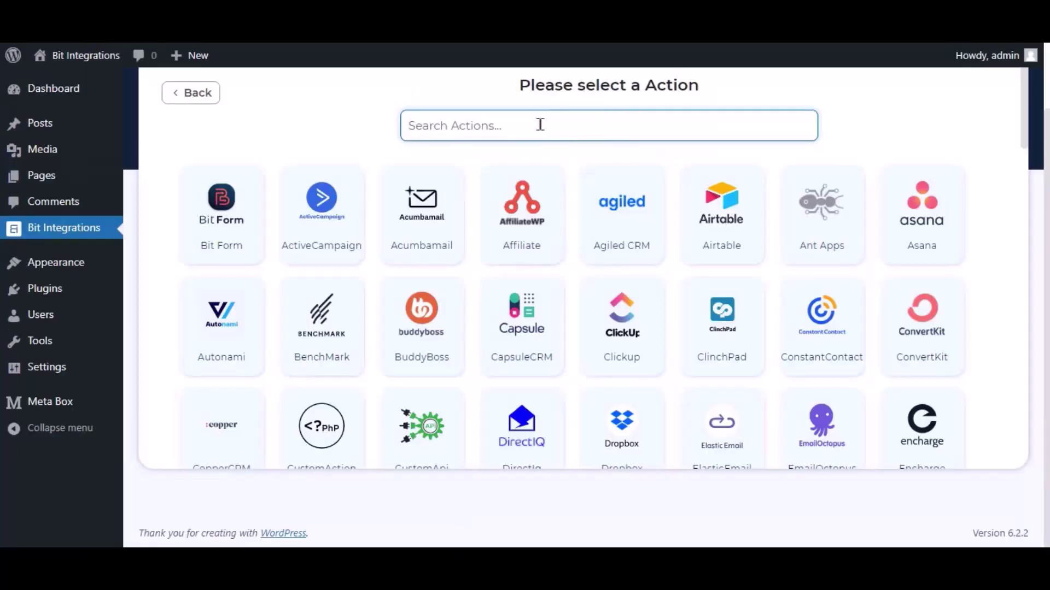
{"action": "type", "text": "elastic"}
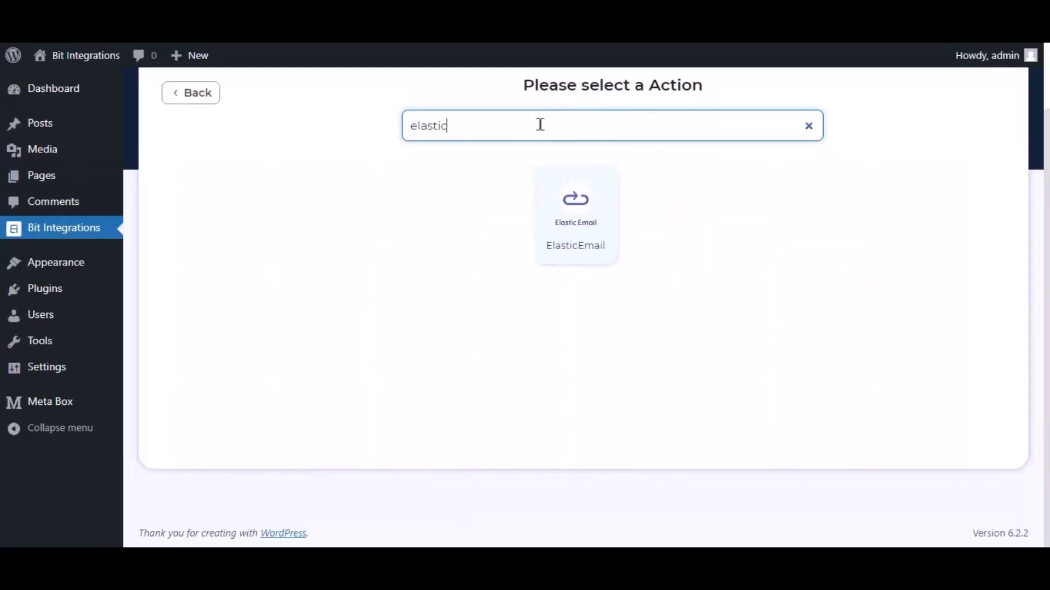
{"action": "left_click", "coordinate": [569, 205]}
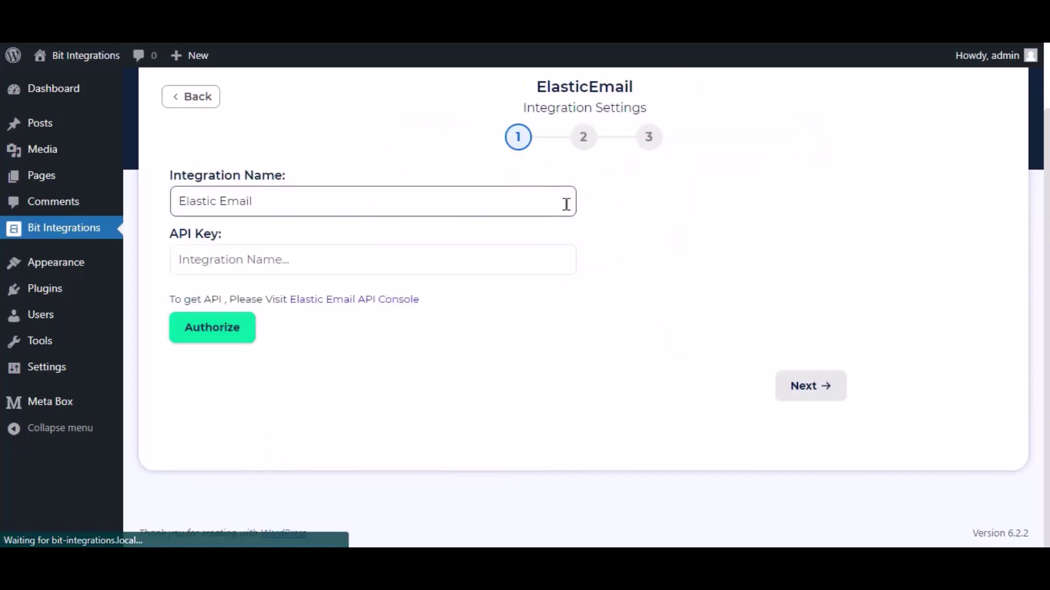
{"action": "left_click_drag", "start_coordinate": [374, 196], "coordinate": [175, 249]}
Step: In the Elastic Email API console settings, create a full-access key 'bit integrations' and copy it
{"action": "left_click", "coordinate": [257, 234]}
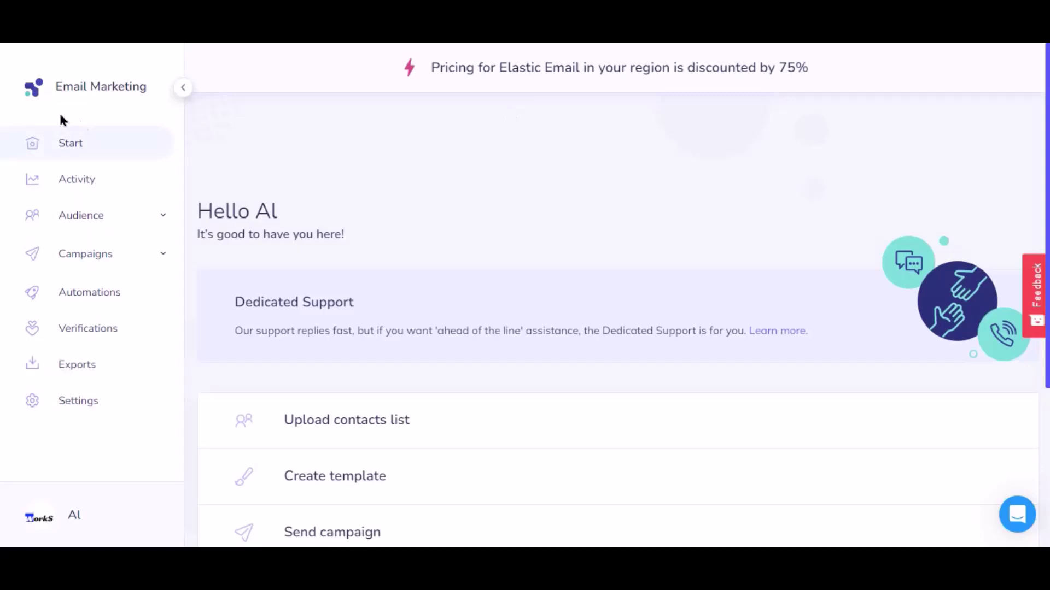
{"action": "left_click", "coordinate": [89, 403]}
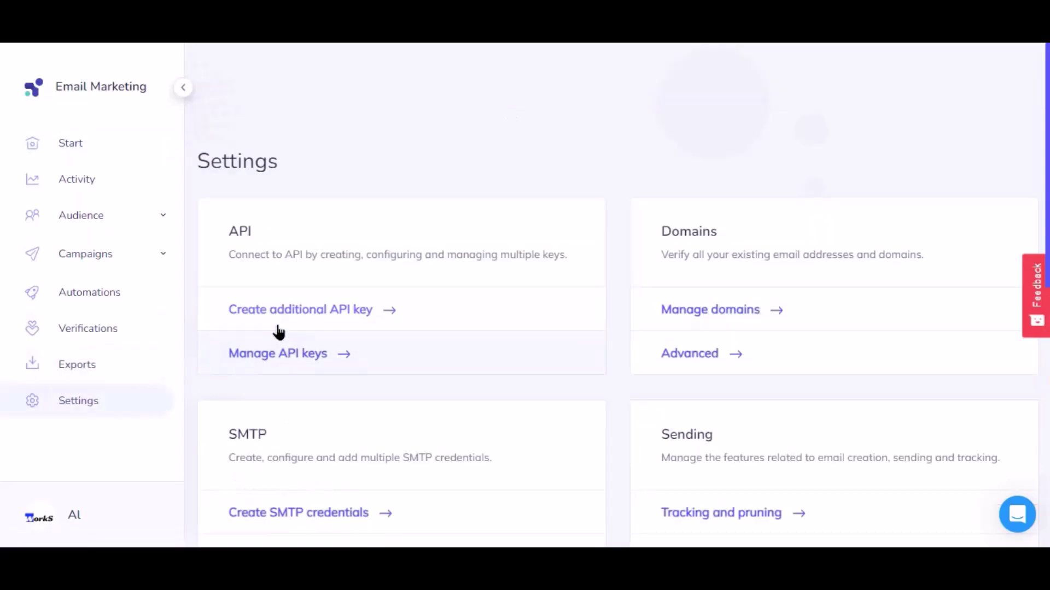
{"action": "left_click", "coordinate": [351, 310]}
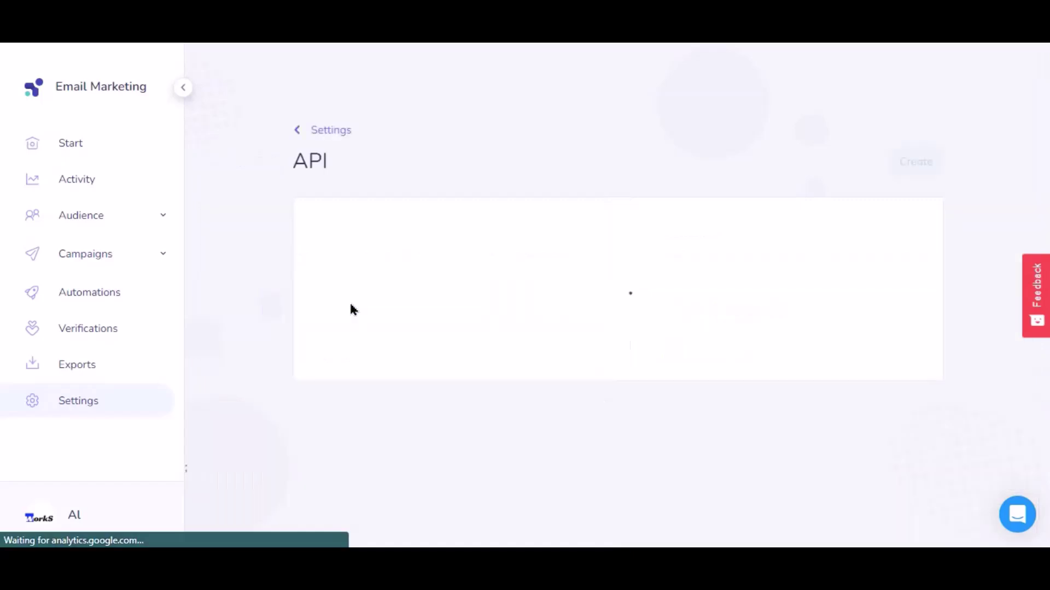
{"action": "left_click", "coordinate": [389, 266]}
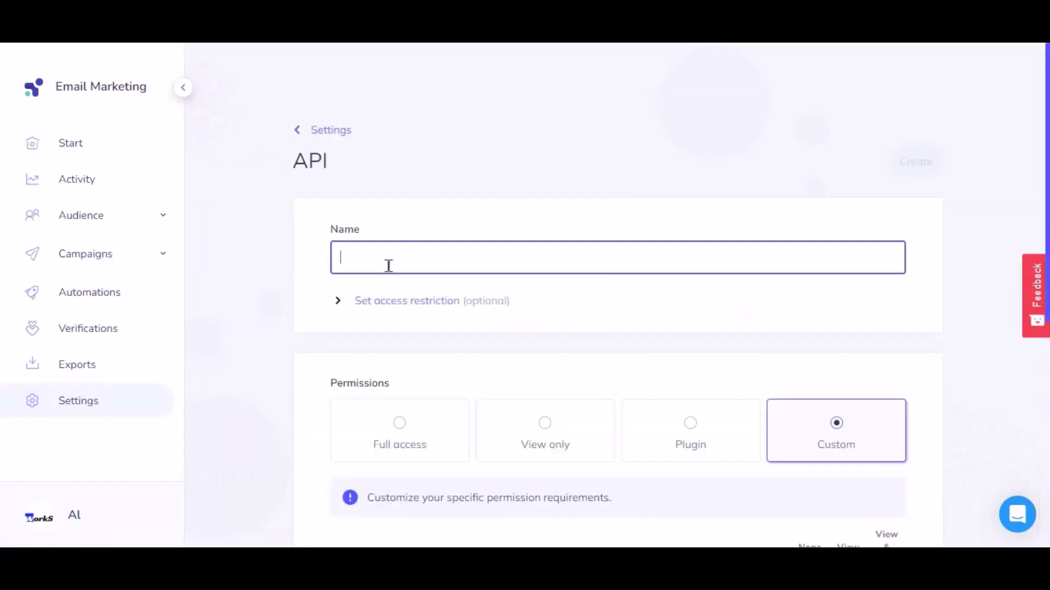
{"action": "type", "text": "bit integrations"}
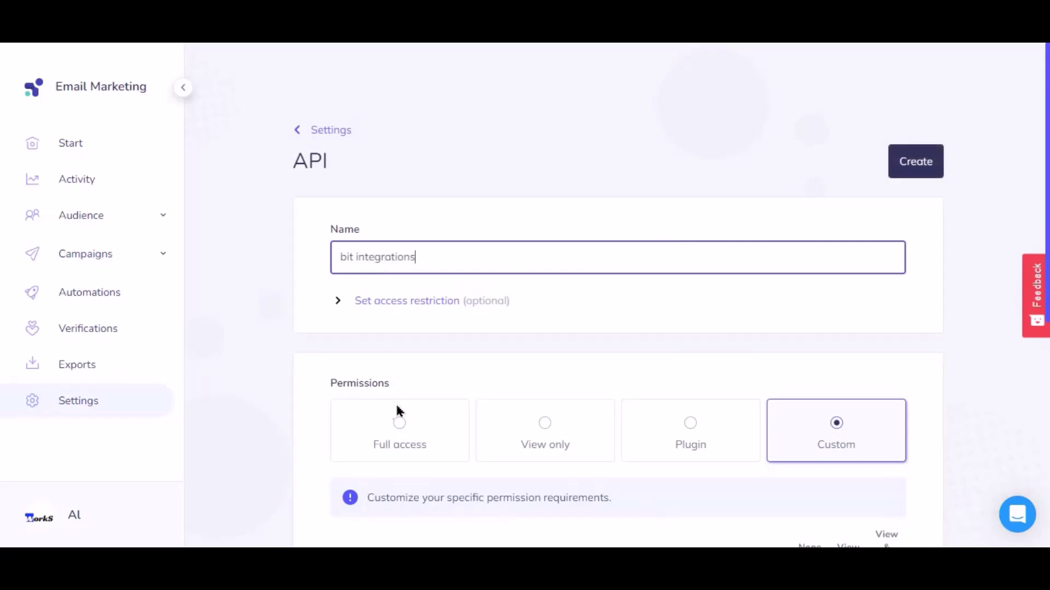
{"action": "left_click", "coordinate": [401, 432]}
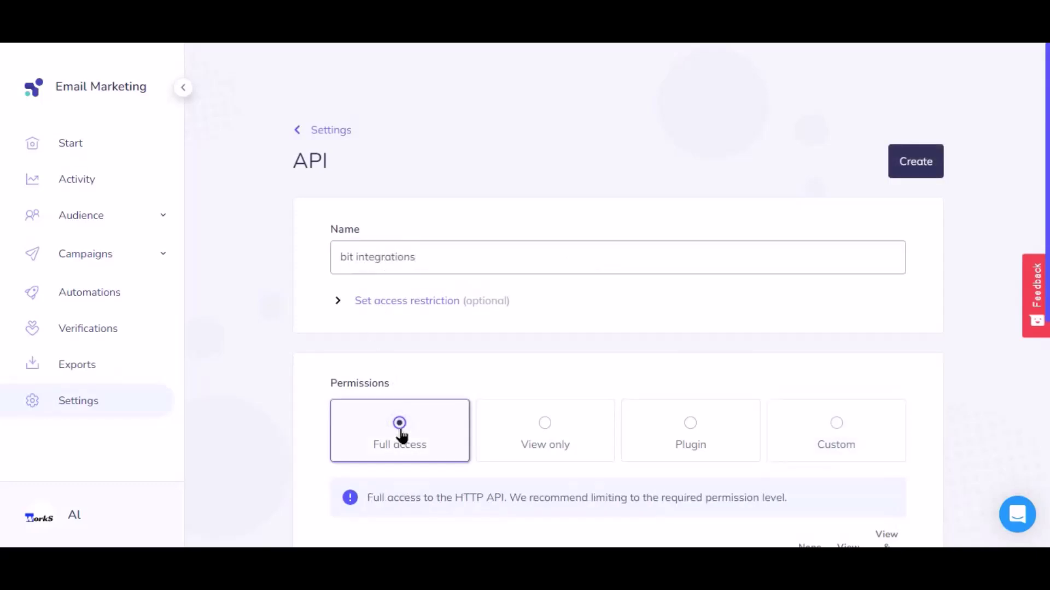
{"action": "left_click", "coordinate": [916, 170]}
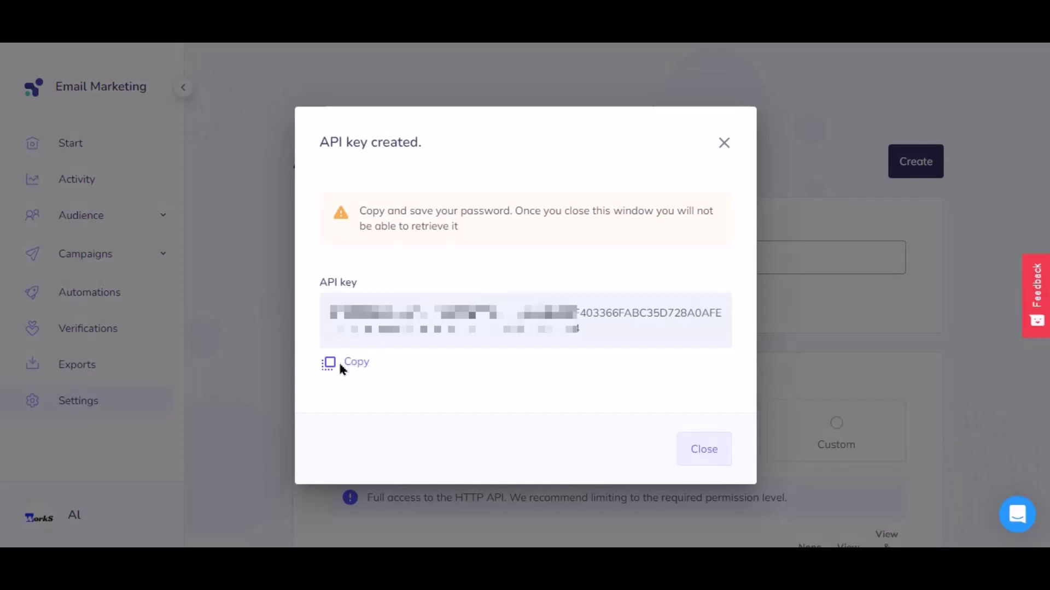
{"action": "left_click", "coordinate": [356, 363]}
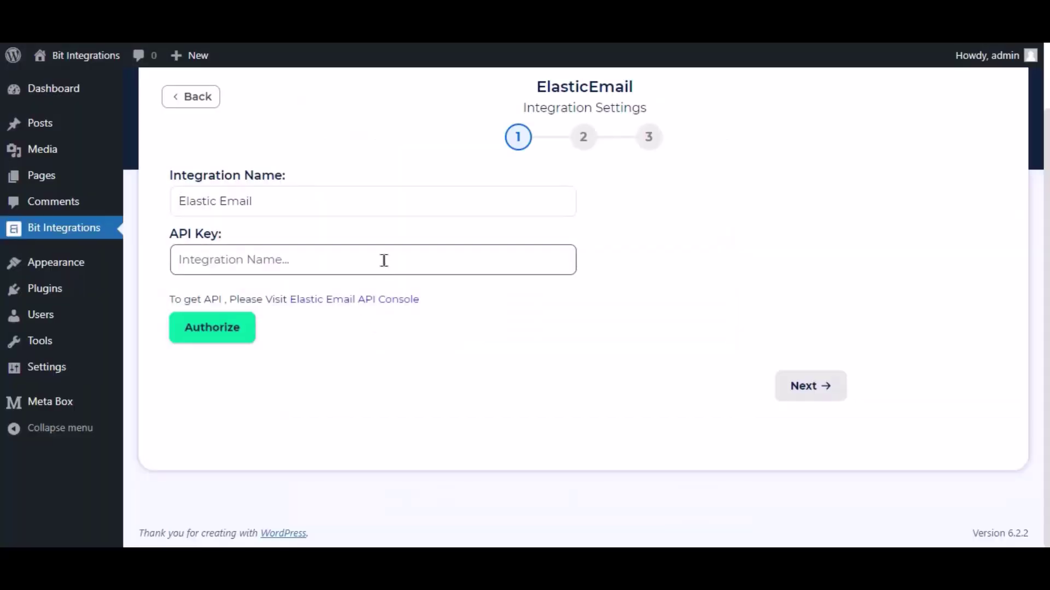
Step: Paste the copied key into the API Key field, authorize it, and continue to step 2
{"action": "left_click", "coordinate": [384, 260]}
{"action": "key", "text": "ctrl+v"}
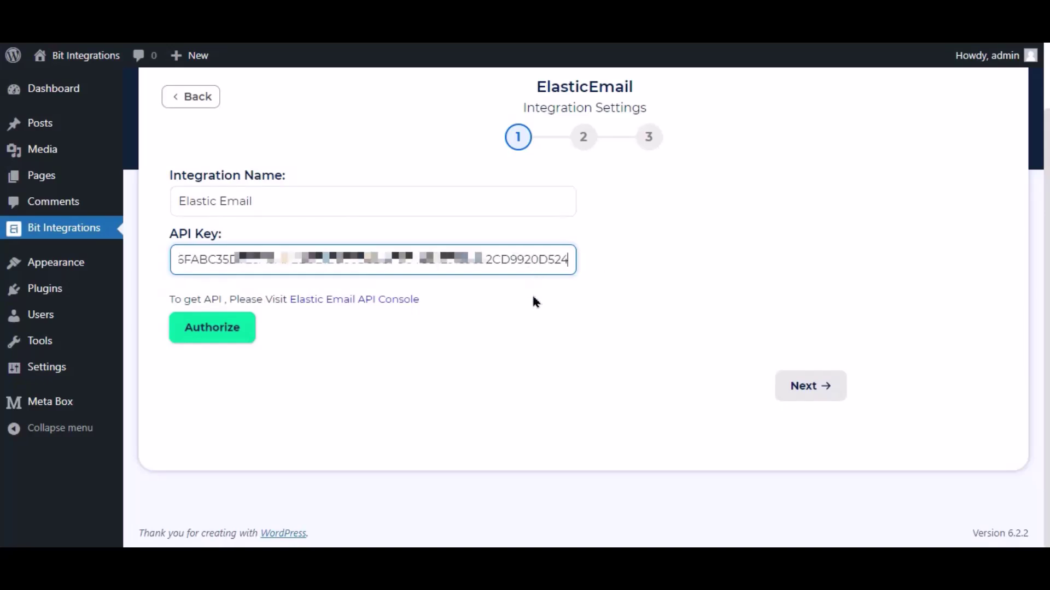
{"action": "left_click", "coordinate": [530, 288]}
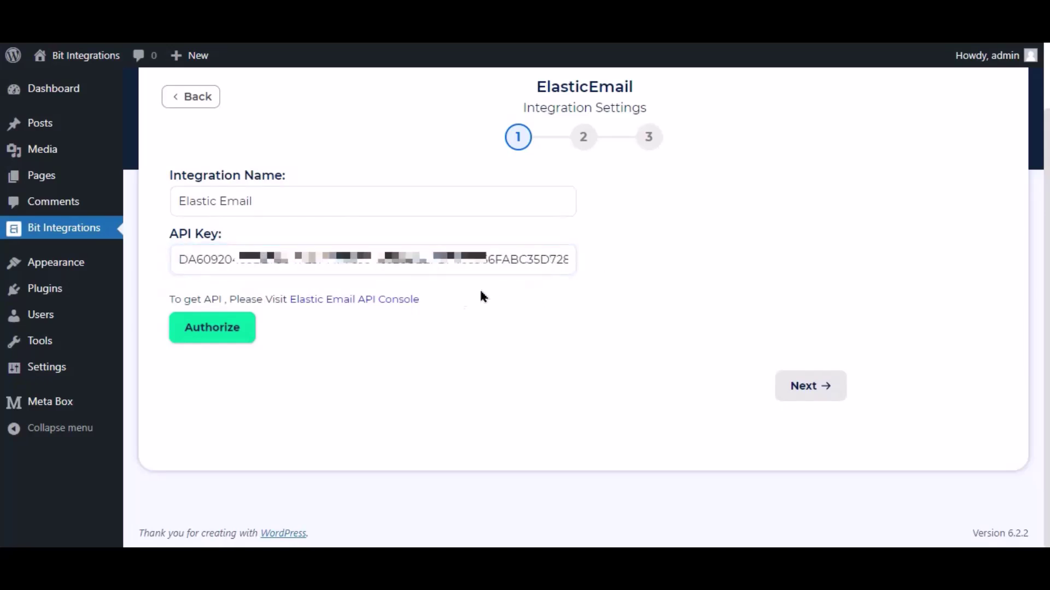
{"action": "left_click", "coordinate": [230, 331]}
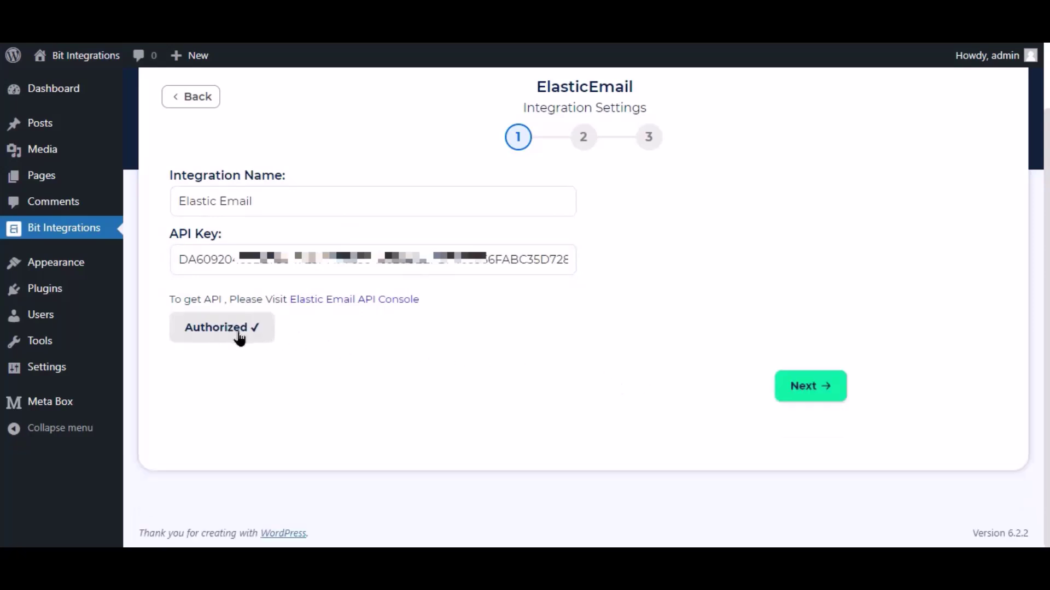
{"action": "left_click", "coordinate": [794, 391]}
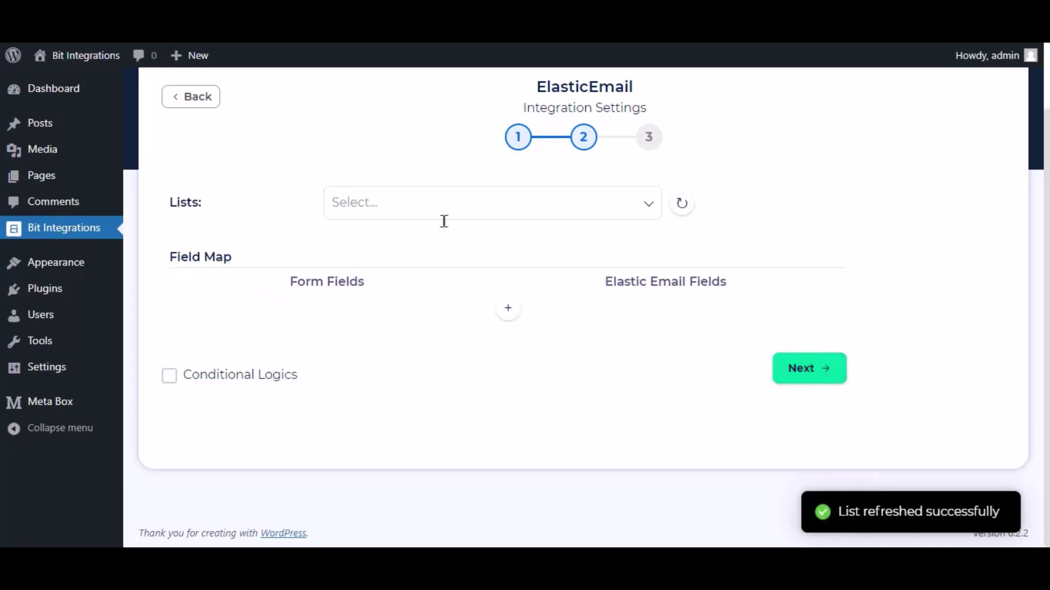
Step: Choose the Bit Integrations list under Lists
{"action": "left_click", "coordinate": [250, 203]}
{"action": "left_click", "coordinate": [410, 206]}
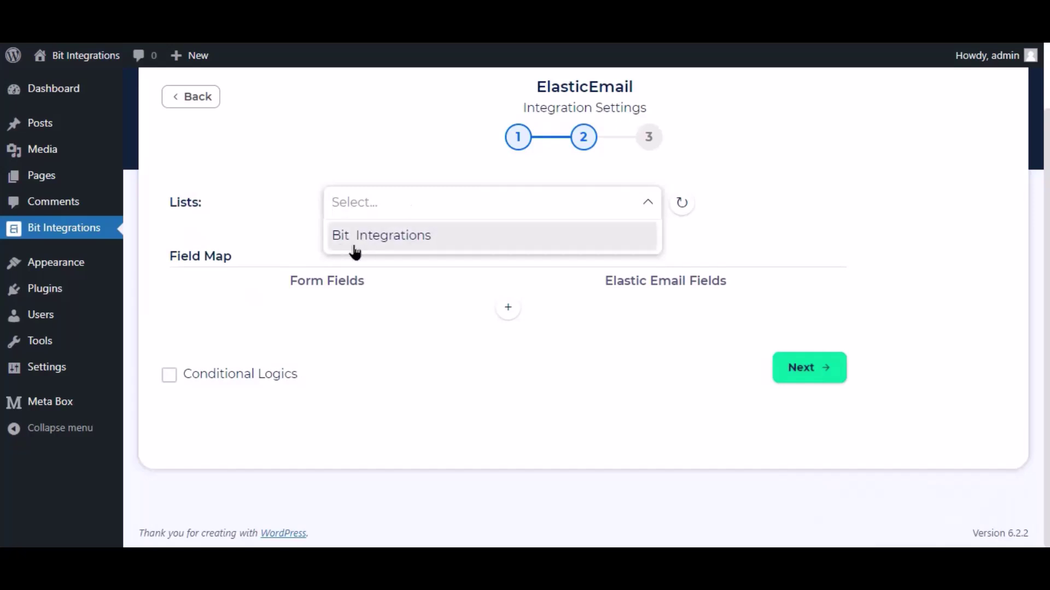
{"action": "left_click", "coordinate": [408, 248]}
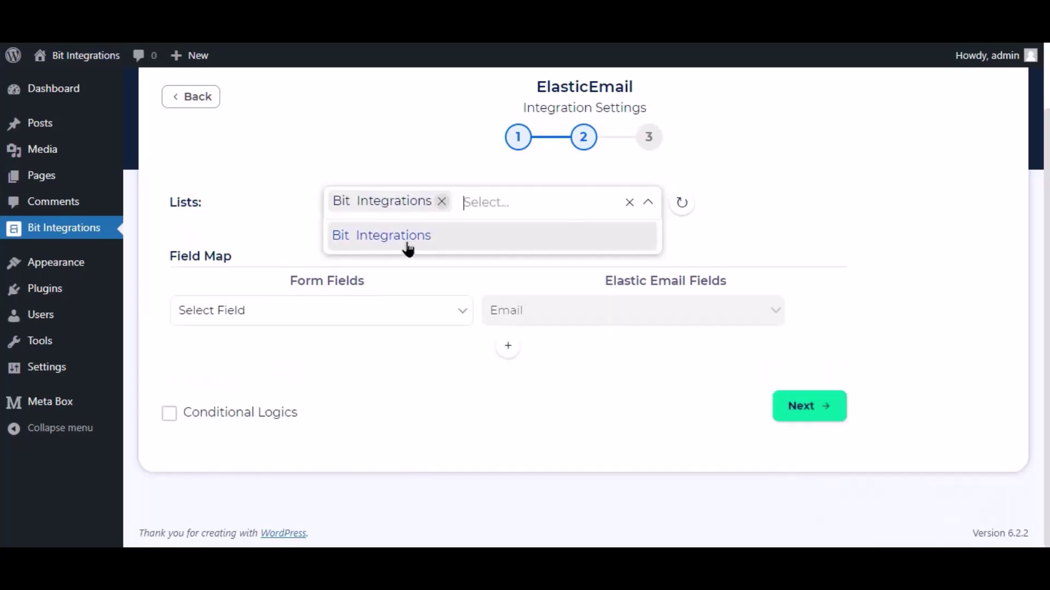
{"action": "left_click", "coordinate": [471, 266]}
{"action": "scroll", "coordinate": [471, 263], "scroll_direction": "up", "scroll_amount": 2}
Step: Map the form's Email to Email, and add a row mapping Name to FirstName
{"action": "left_click", "coordinate": [313, 393]}
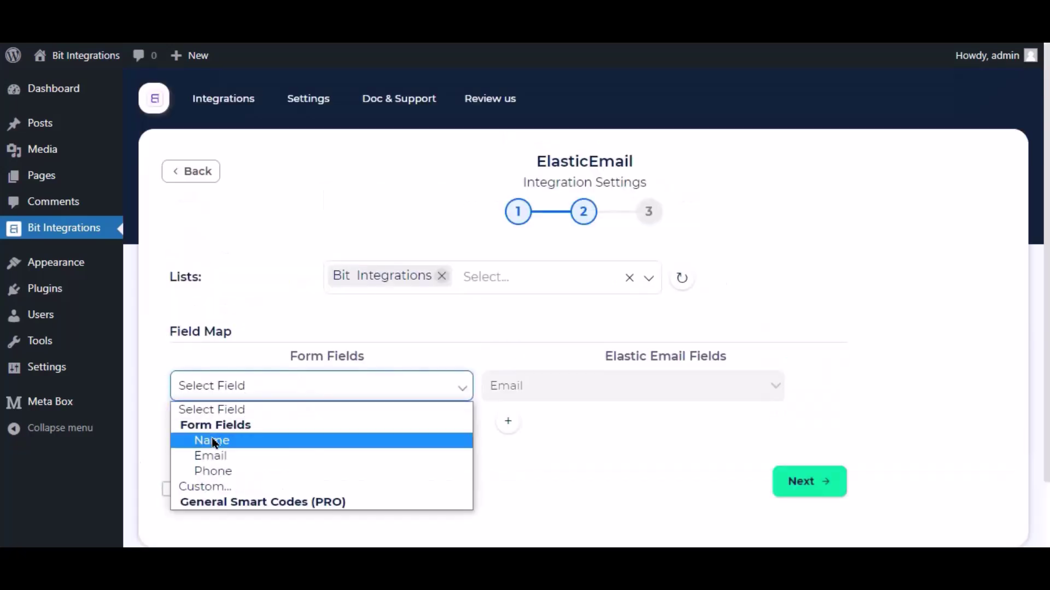
{"action": "left_click", "coordinate": [206, 454]}
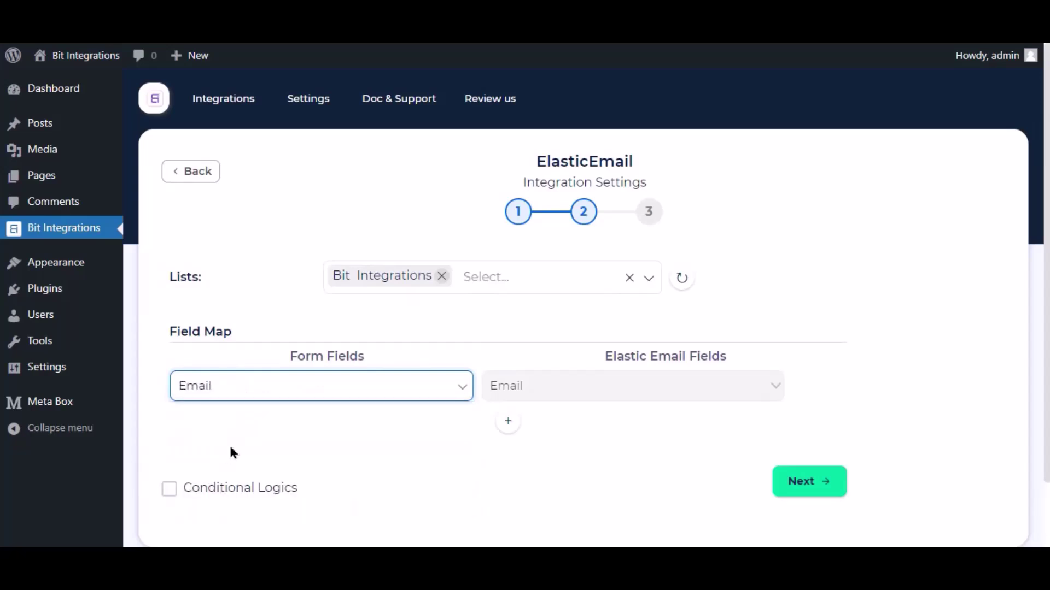
{"action": "left_click", "coordinate": [508, 424]}
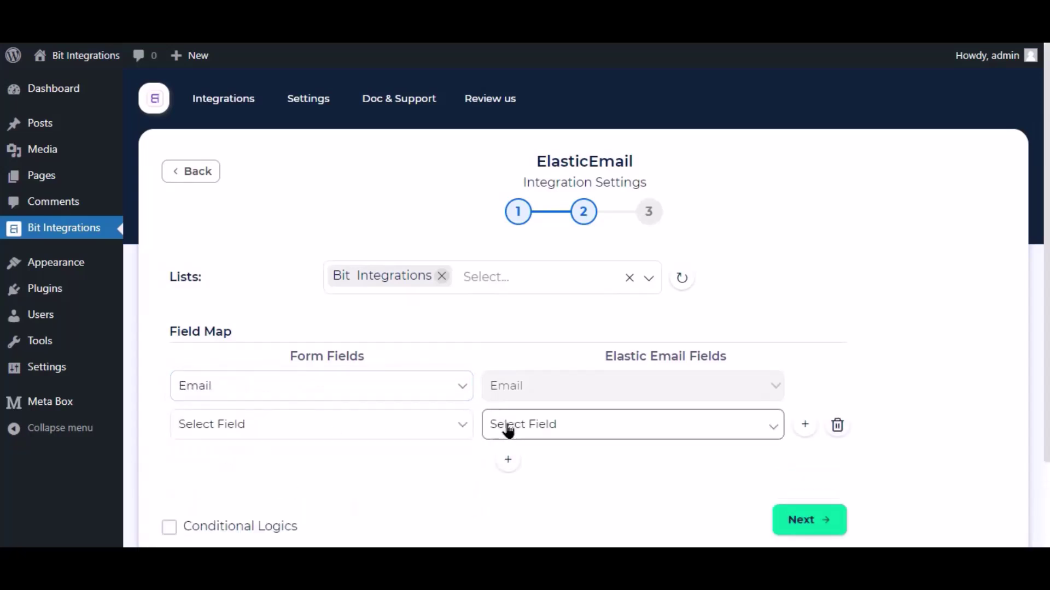
{"action": "left_click", "coordinate": [508, 432]}
{"action": "left_click", "coordinate": [528, 462]}
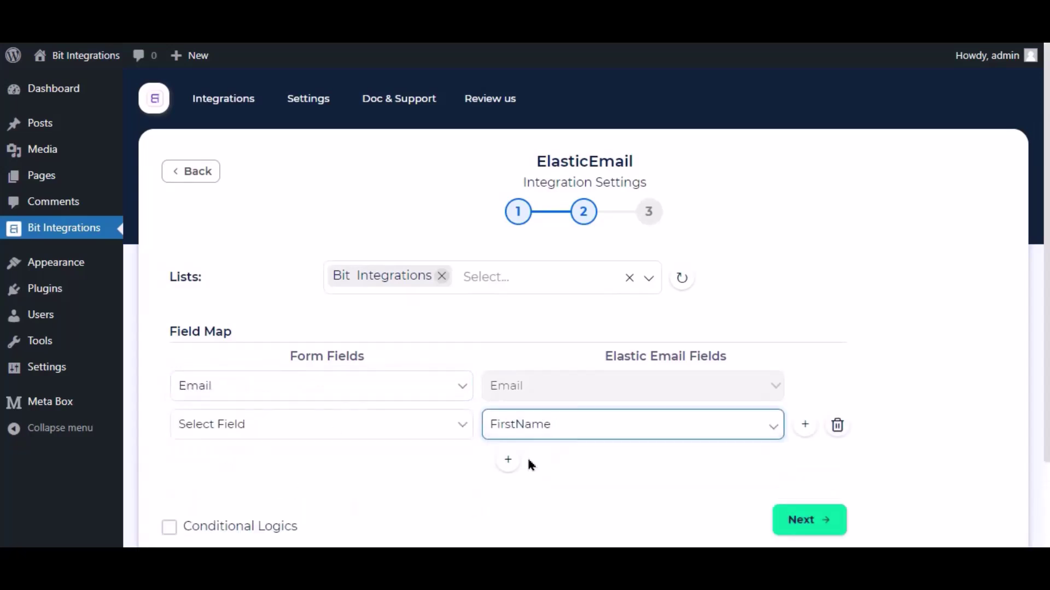
{"action": "left_click", "coordinate": [406, 434]}
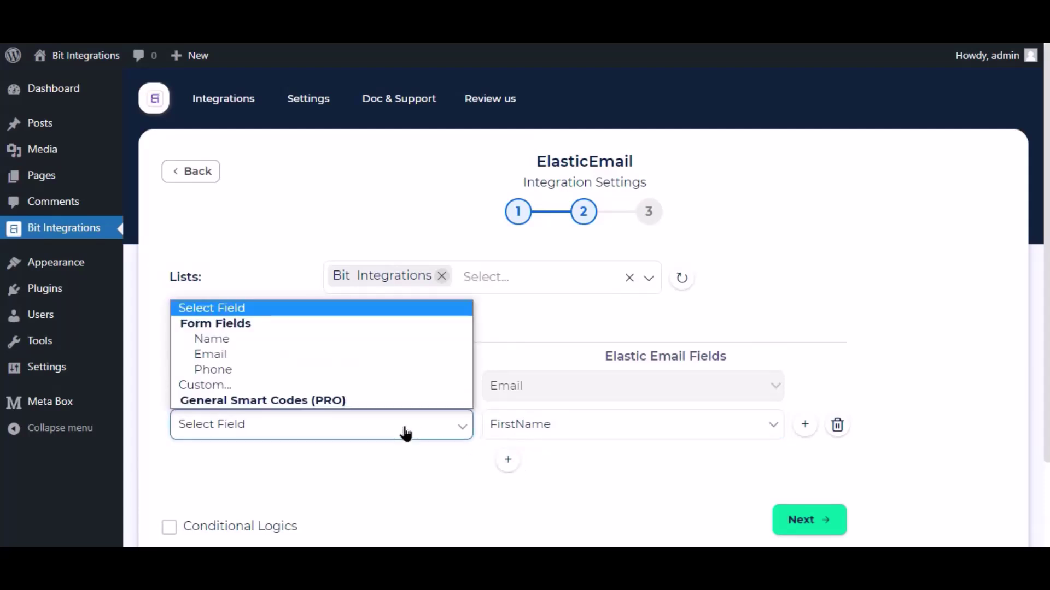
{"action": "left_click", "coordinate": [241, 341]}
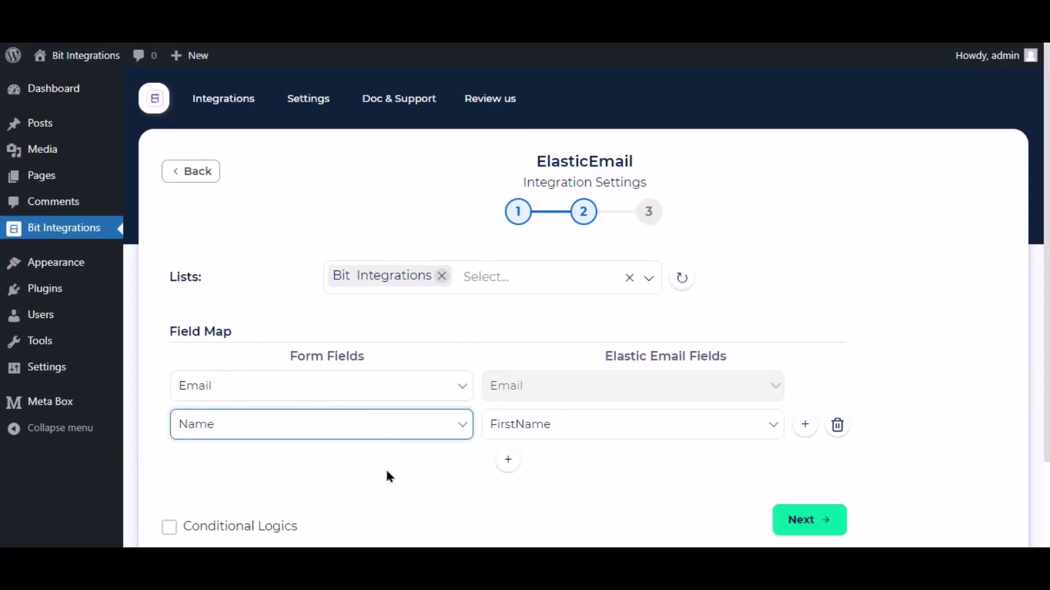
{"action": "scroll", "coordinate": [386, 470], "scroll_direction": "down", "scroll_amount": 2}
Step: Leave Conditional Logics unchecked, proceed to the final step, and Finish & Save the integration
{"action": "left_click", "coordinate": [166, 430]}
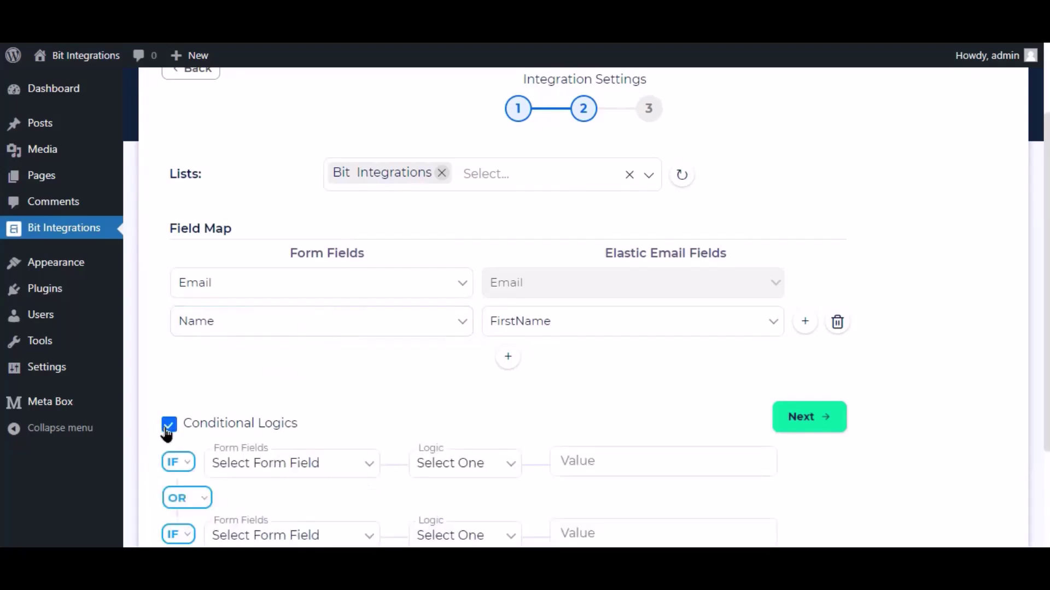
{"action": "scroll", "coordinate": [188, 434], "scroll_direction": "down", "scroll_amount": 3}
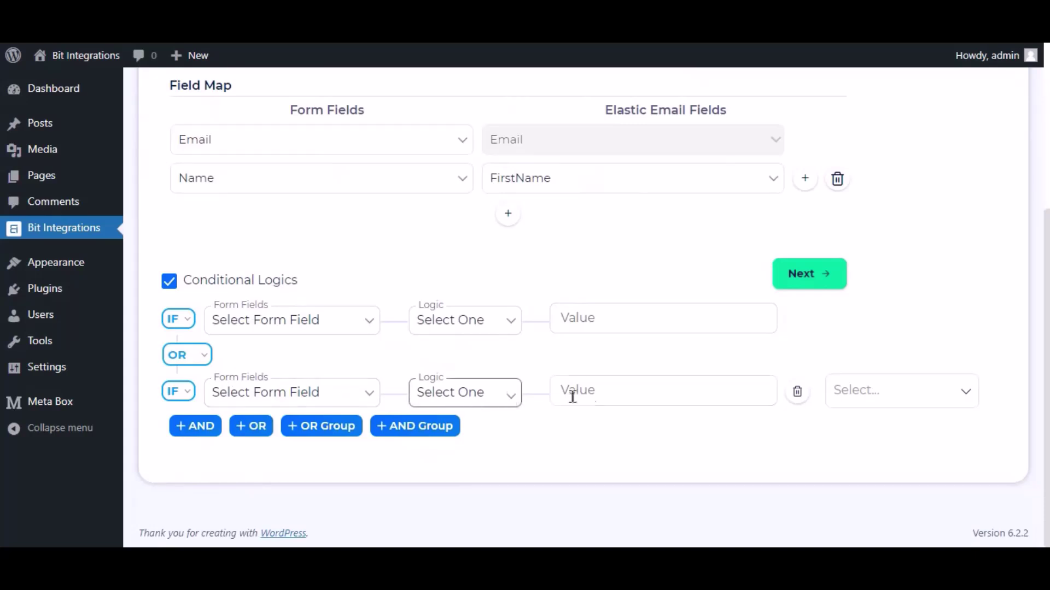
{"action": "scroll", "coordinate": [598, 407], "scroll_direction": "up", "scroll_amount": 4}
{"action": "left_click", "coordinate": [170, 488]}
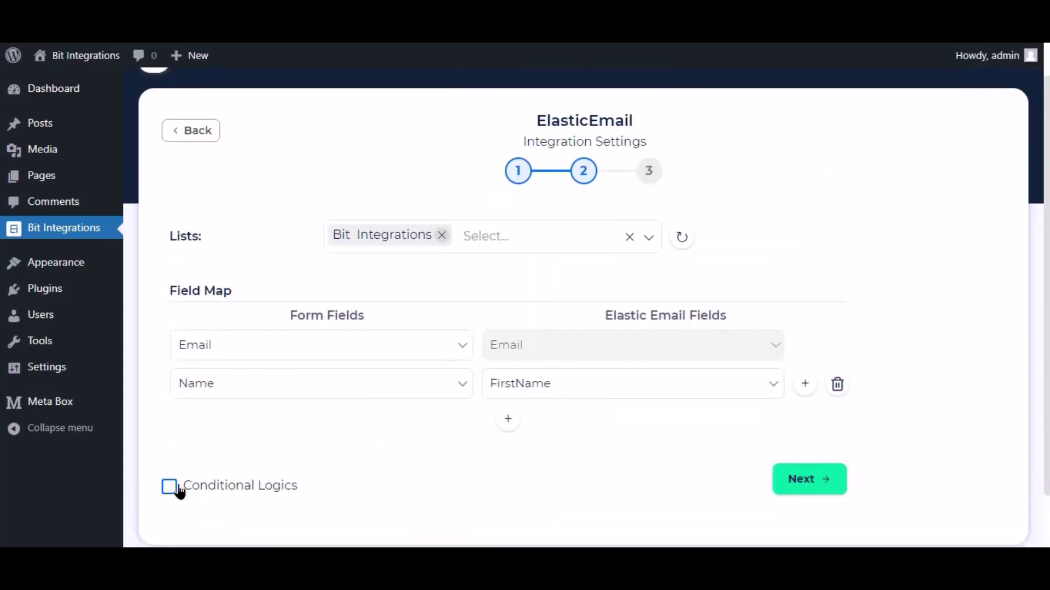
{"action": "left_click", "coordinate": [823, 485]}
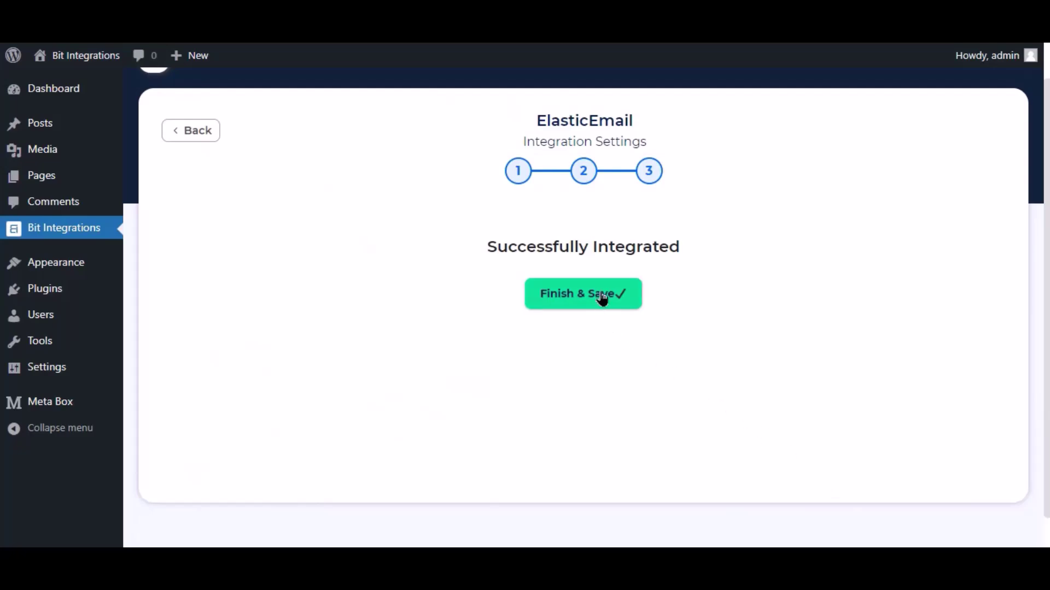
{"action": "left_click", "coordinate": [602, 296]}
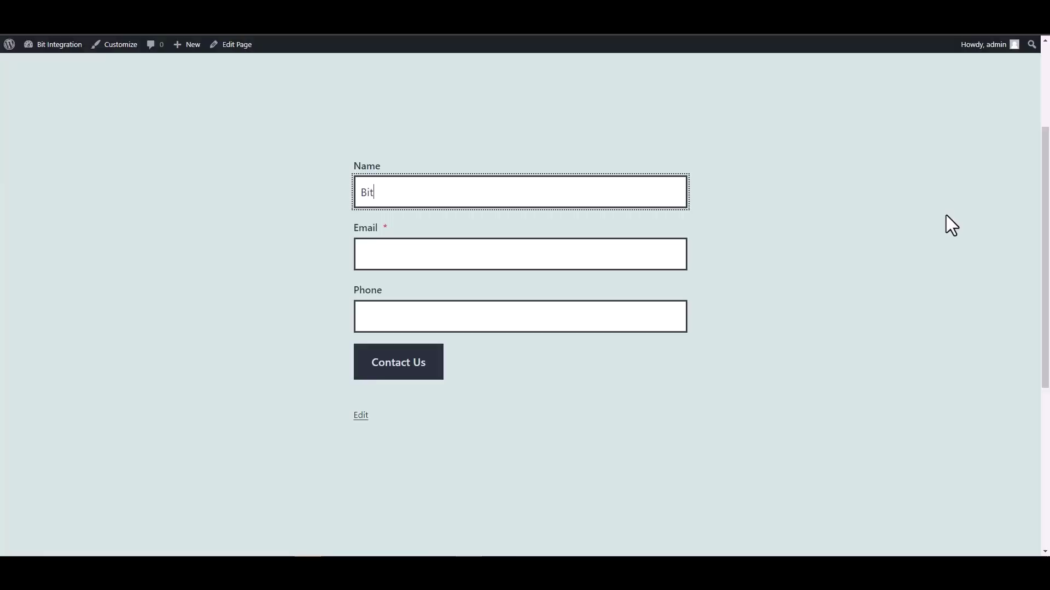
Step: Submit the contact form with name 'Bit Integrations', an e-mail address and a phone number
{"action": "type", "text": "Bit Integrations"}
{"action": "left_click", "coordinate": [643, 253]}
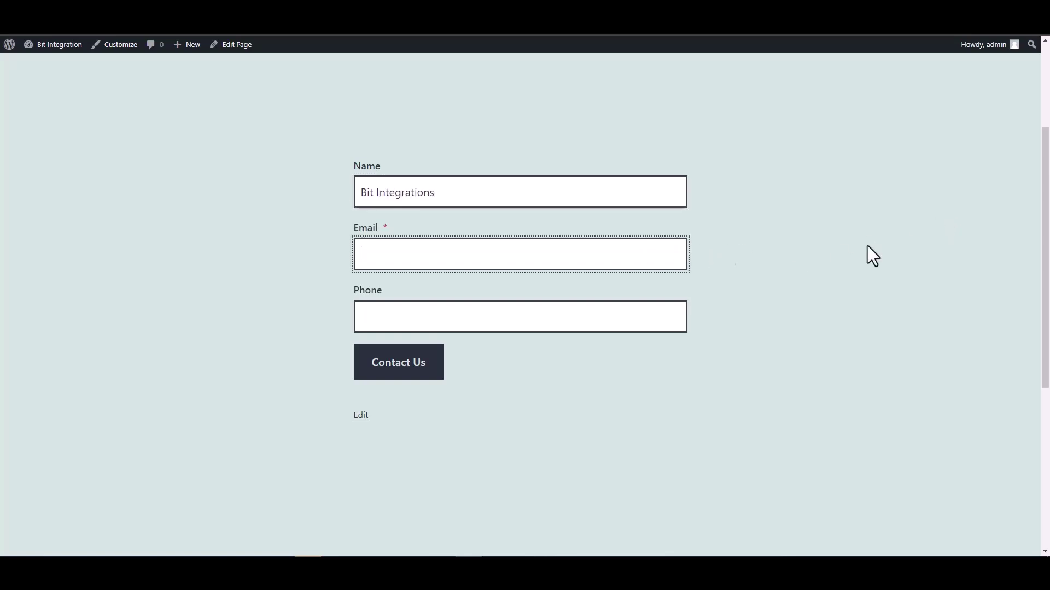
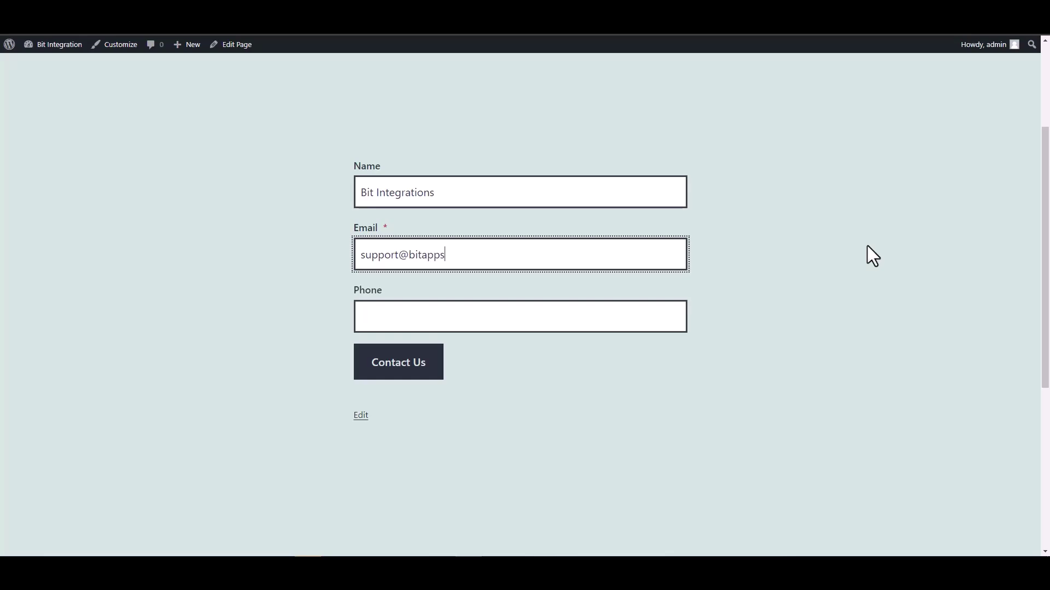
{"action": "left_click", "coordinate": [621, 319]}
{"action": "type", "text": "444555666"}
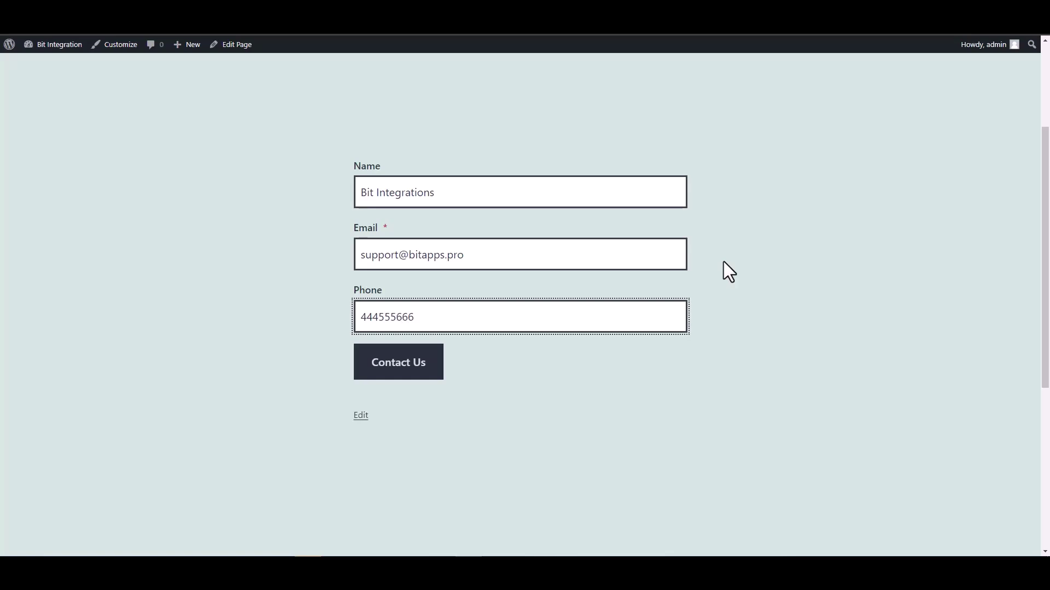
{"action": "key", "text": "Return"}
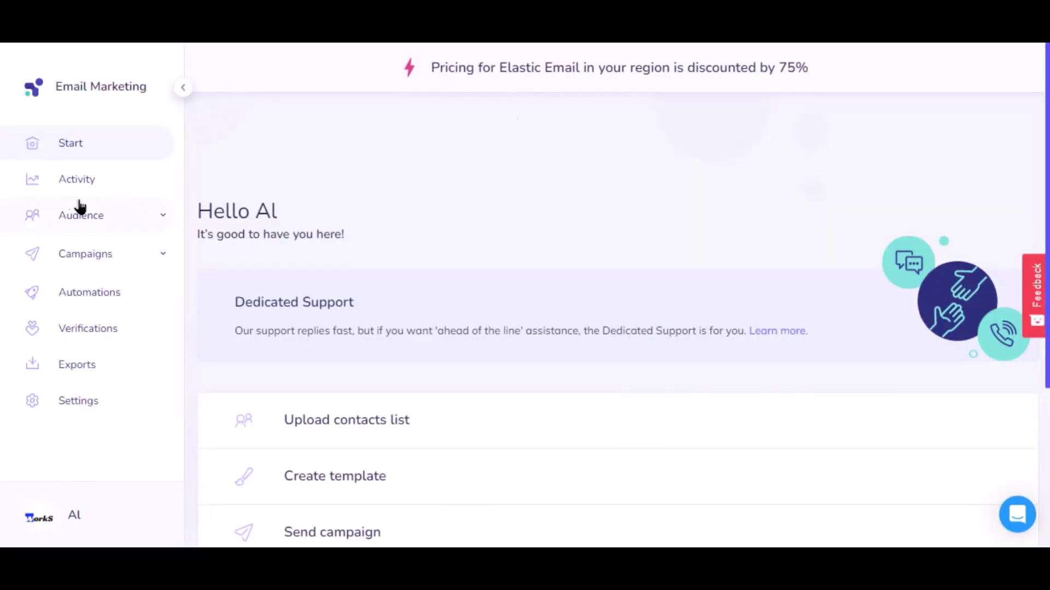
Step: In Elastic Email Audience contacts, open the Bit Integrations list to confirm the submitted contact is Active
{"action": "left_click", "coordinate": [75, 219]}
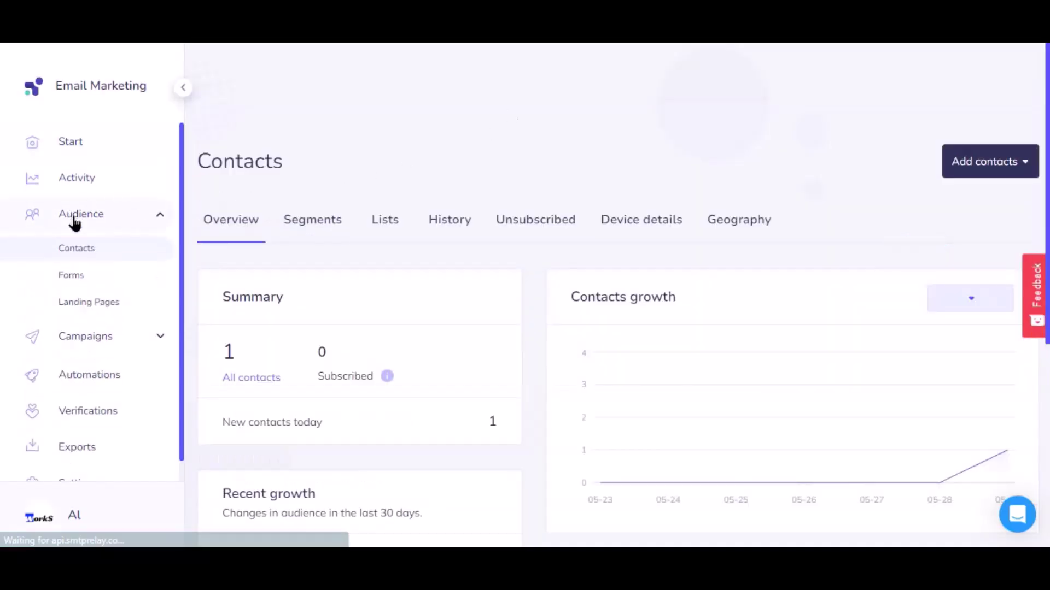
{"action": "left_click", "coordinate": [381, 224]}
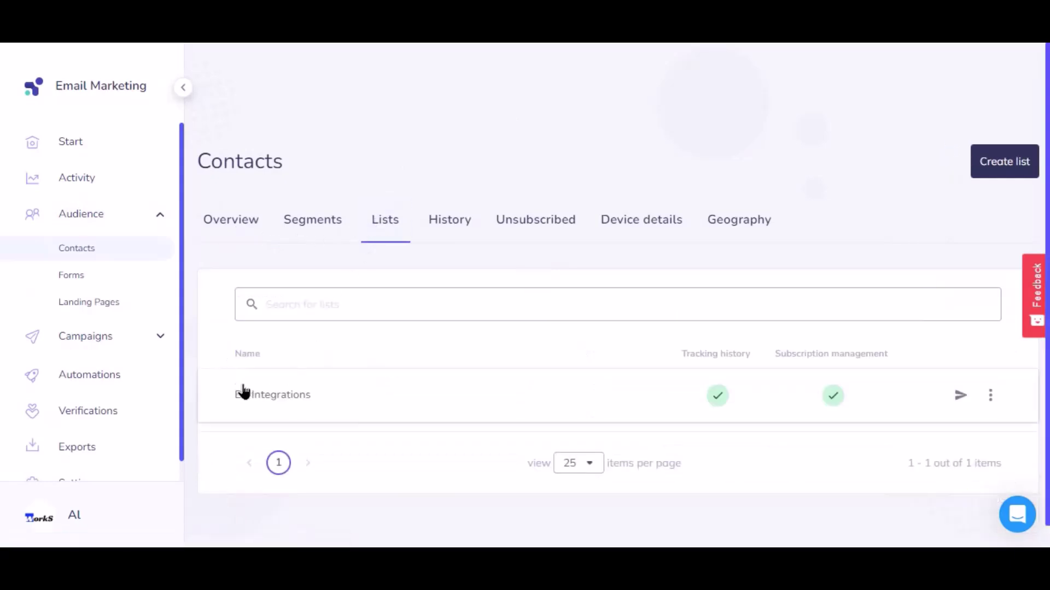
{"action": "left_click", "coordinate": [302, 399]}
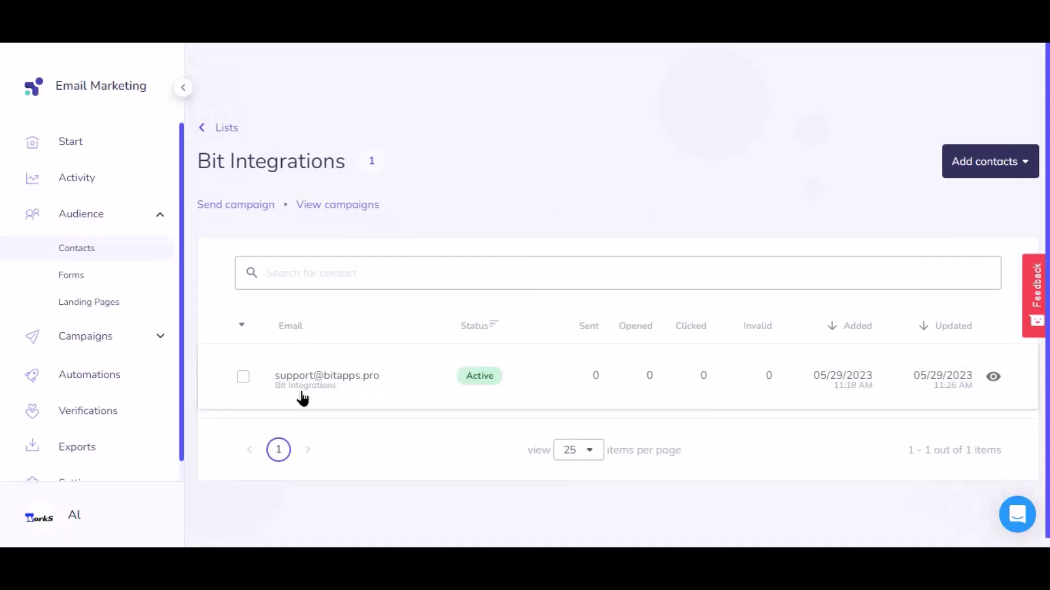